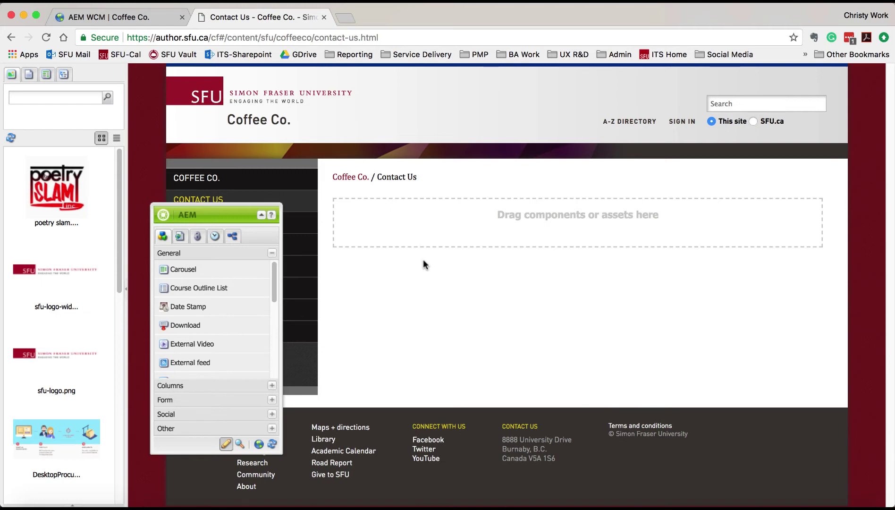
- Add an Image component to the empty content area of the Contact Us page
scroll(232, 314, "down", 3)
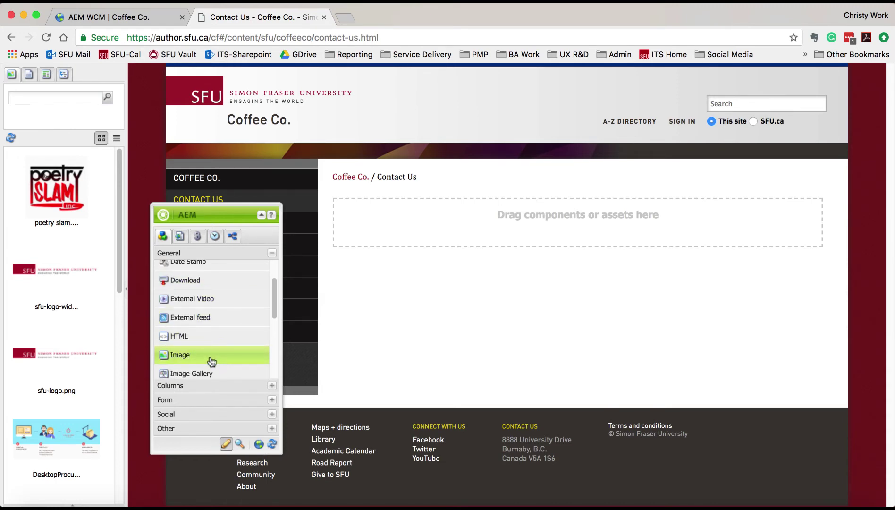
left_click_drag(211, 362, 402, 242)
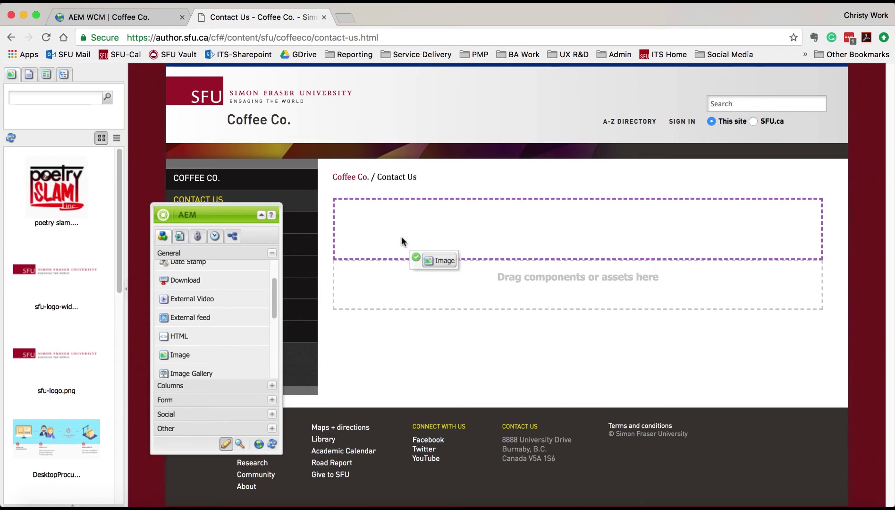
left_click_drag(401, 237, 410, 276)
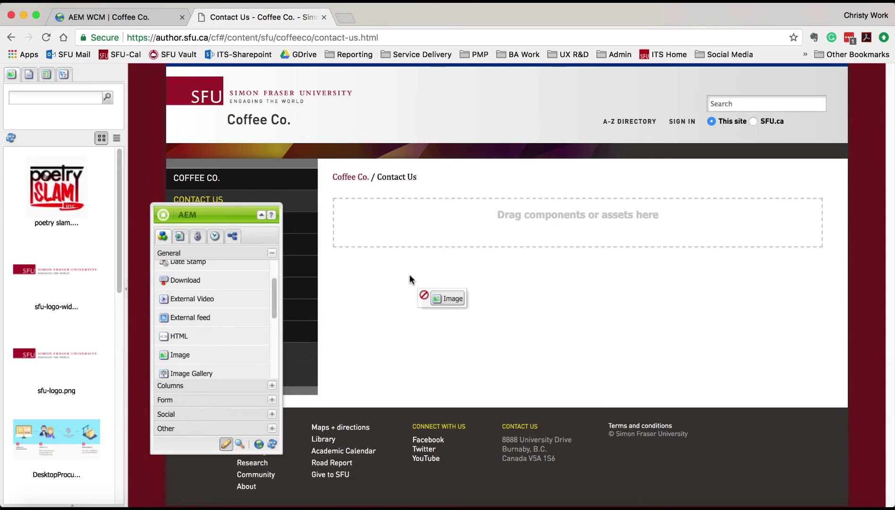
left_click_drag(409, 275, 423, 233)
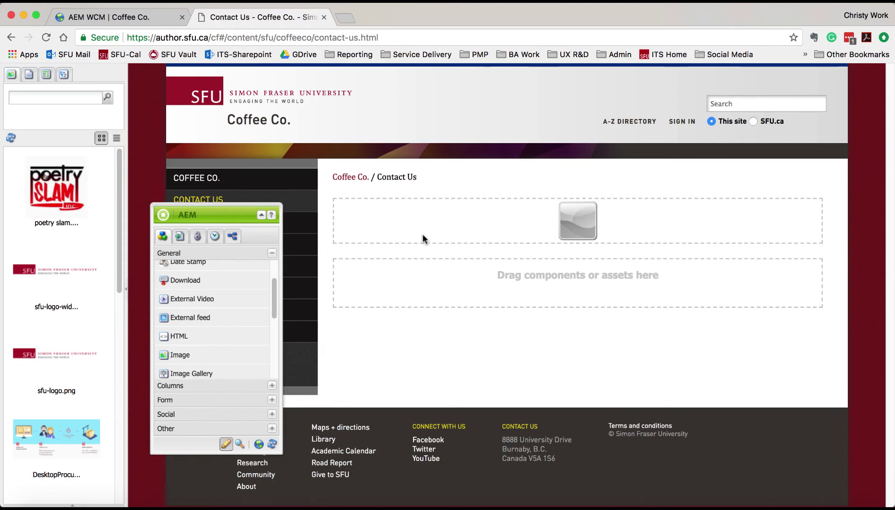
- Open the new Image component for editing and search the image assets for "contact"
right_click(572, 230)
left_click(581, 238)
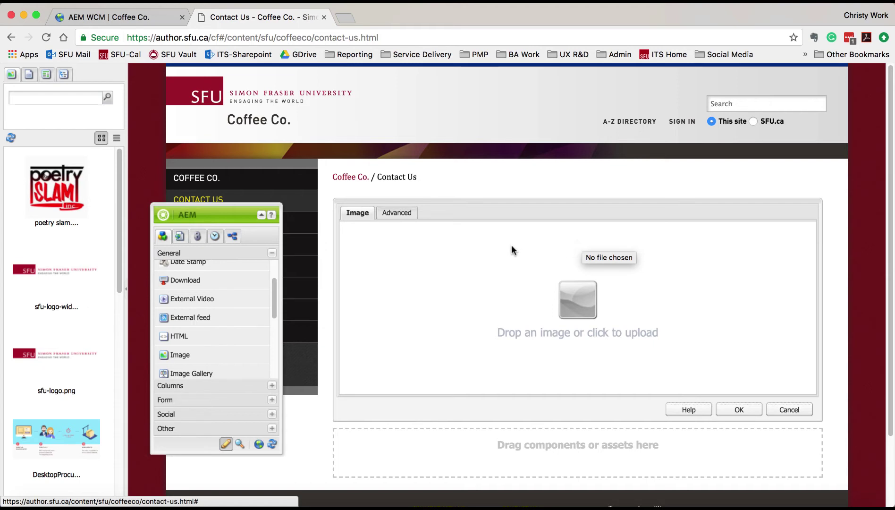
left_click(35, 98)
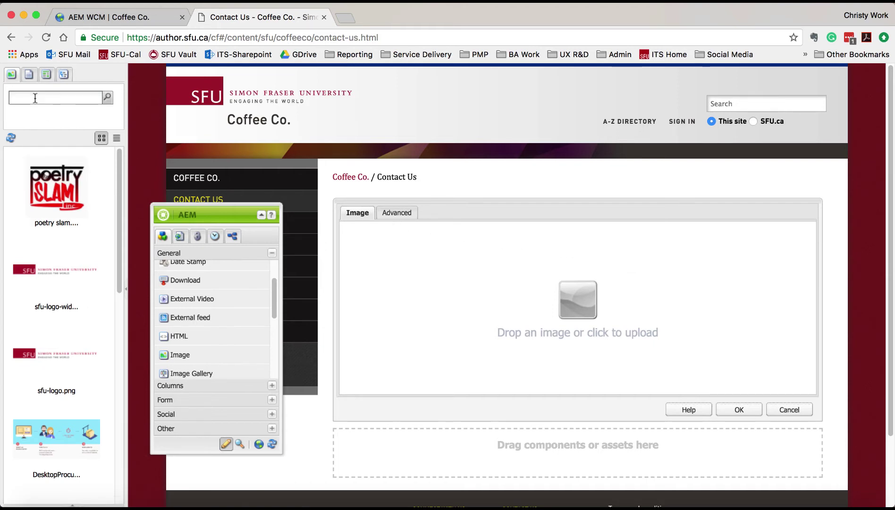
type("contact")
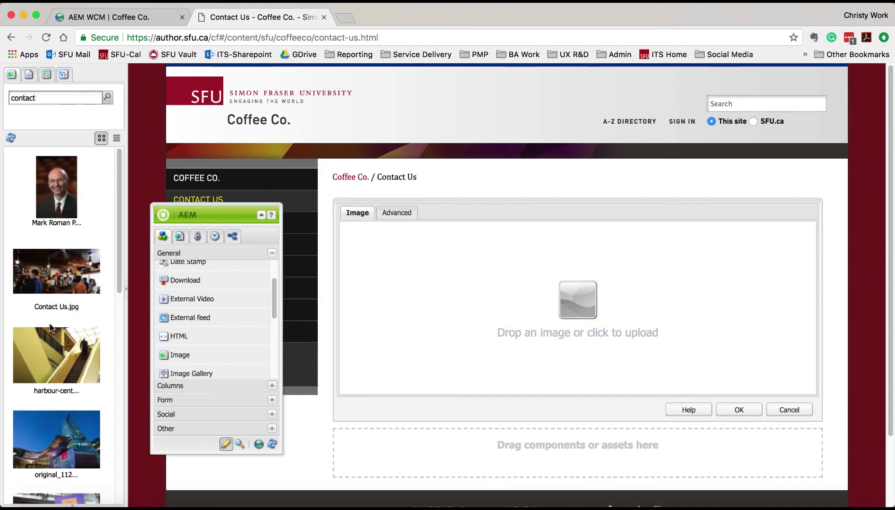
scroll(52, 351, "down", 3)
scroll(52, 352, "down", 4)
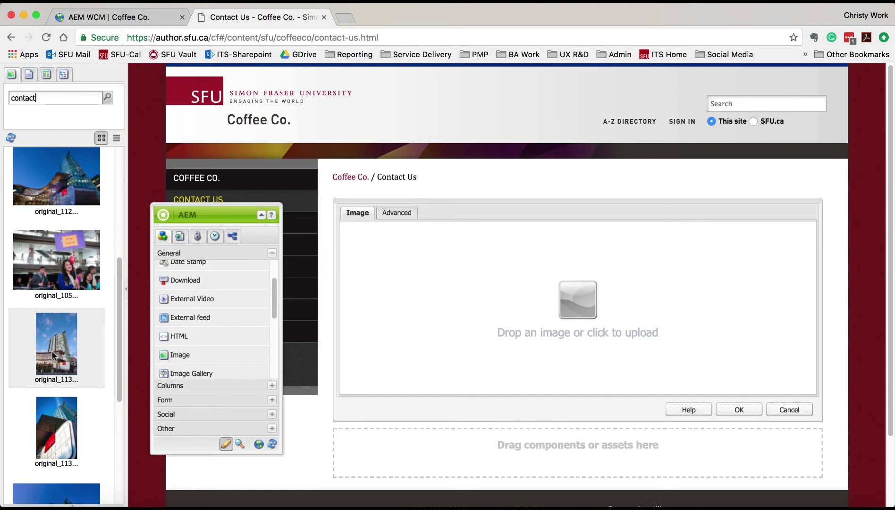
- Browse the asset folder tree to the contact us folder under Coffee Co
left_click(64, 74)
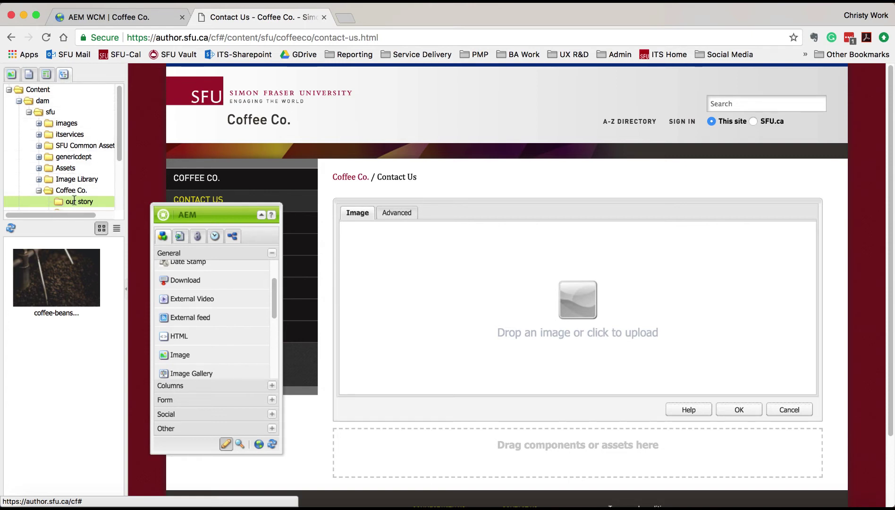
scroll(74, 196, "down", 1)
scroll(75, 195, "down", 2)
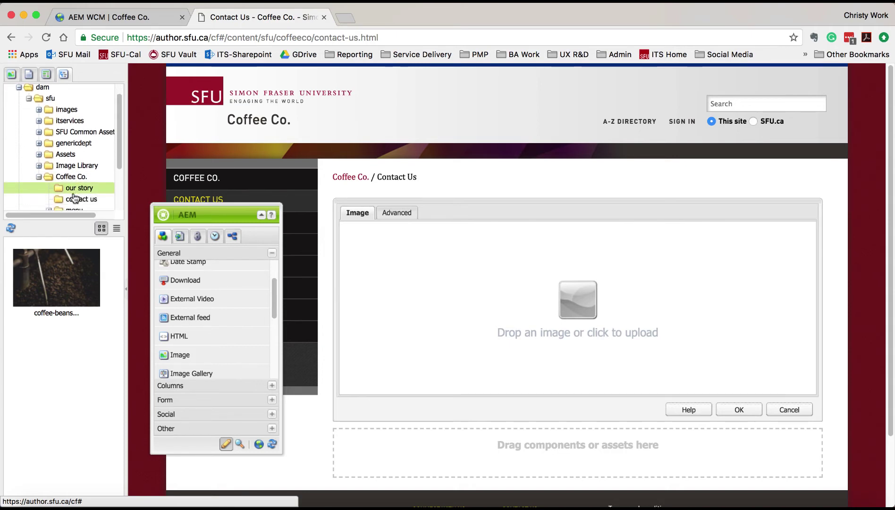
left_click(75, 197)
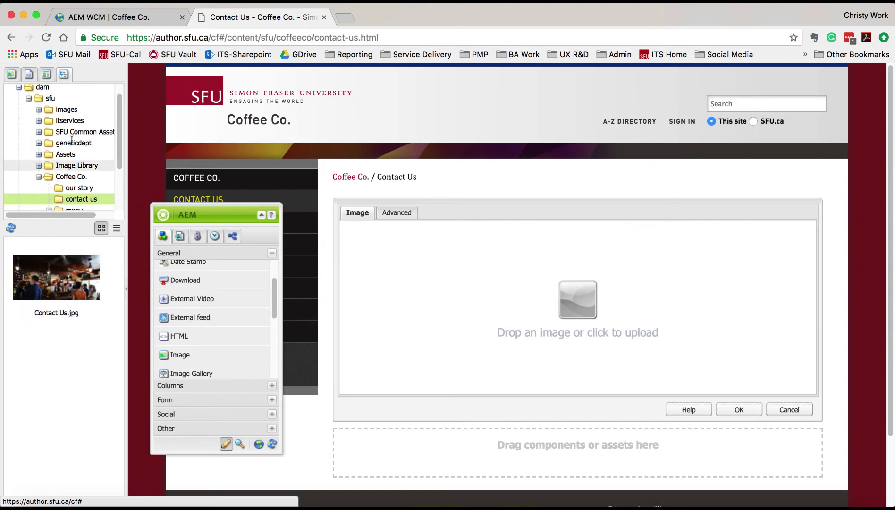
- Insert Contact Us.jpg from the "contact" image search results into the Image component
left_click(15, 75)
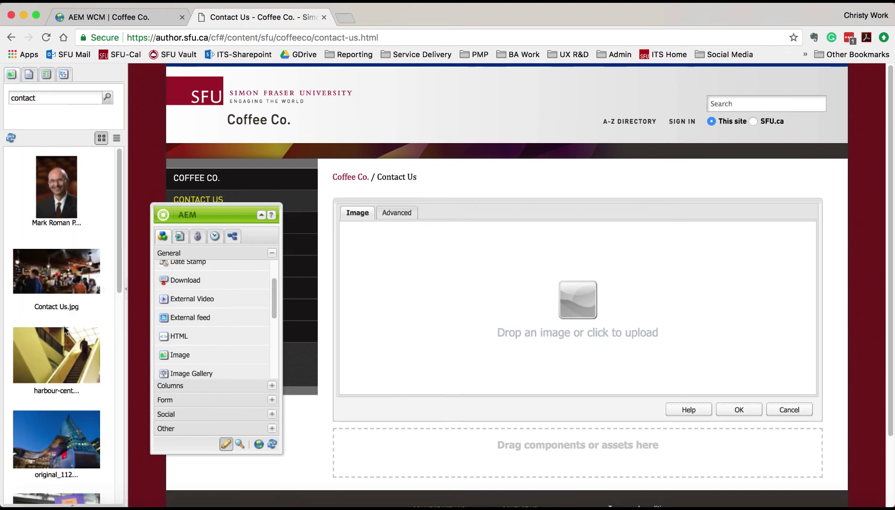
scroll(73, 410, "down", 1)
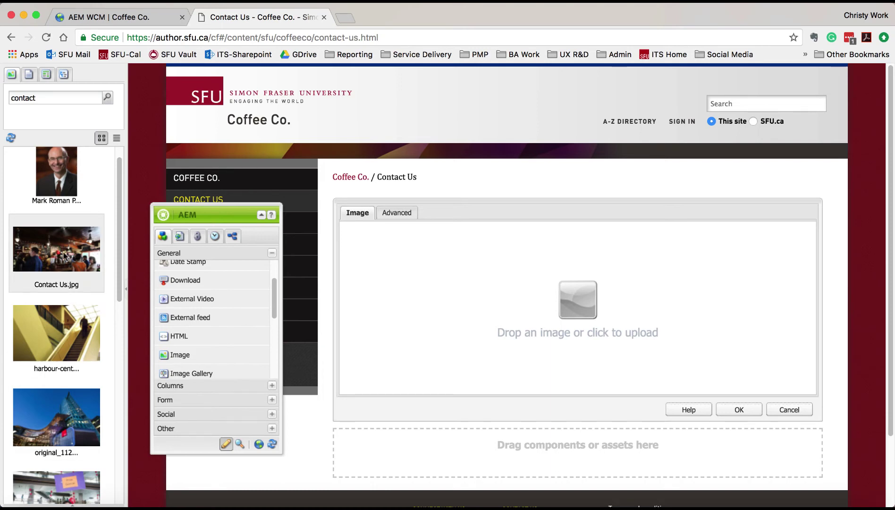
left_click_drag(64, 255, 362, 305)
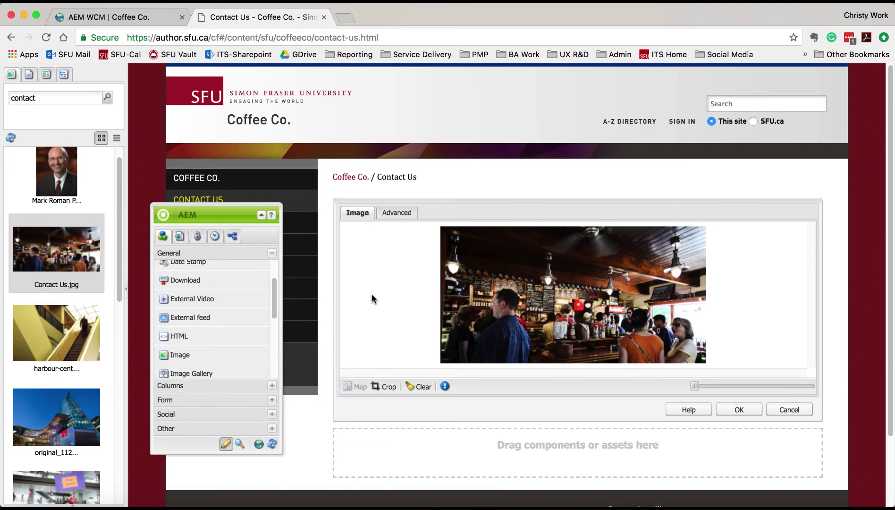
- Crop the image at a 4:3 aspect ratio around the customers in its lower-right part and save the component
left_click(381, 387)
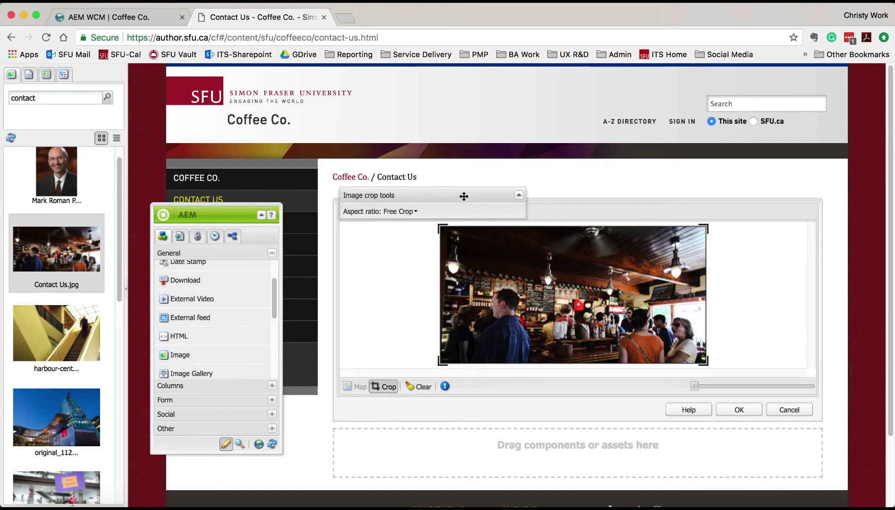
left_click_drag(464, 196, 586, 182)
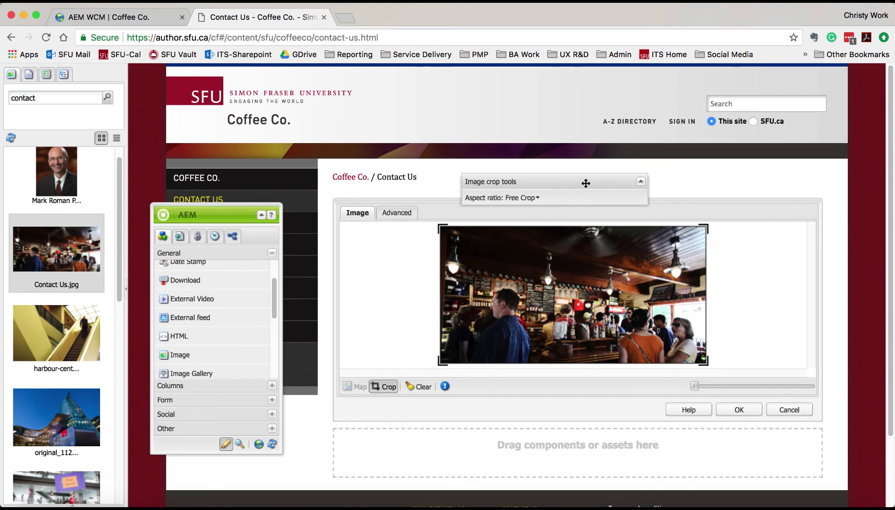
left_click(528, 199)
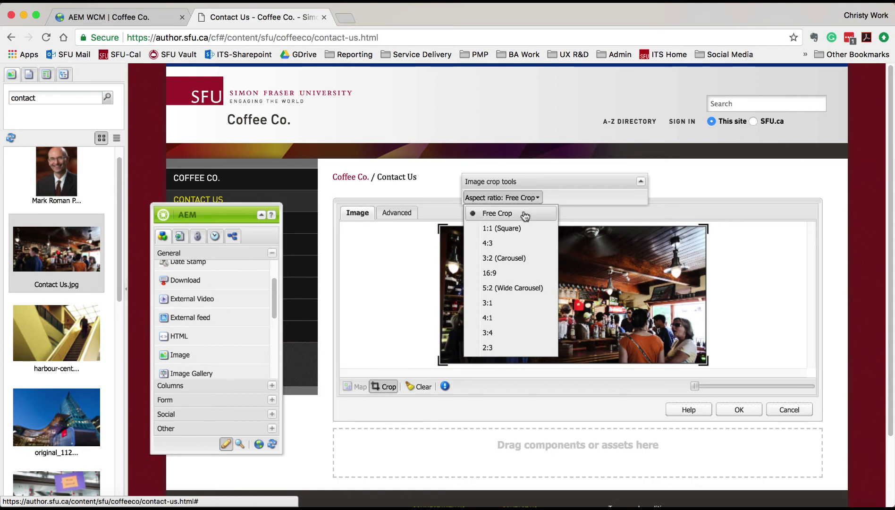
left_click(519, 243)
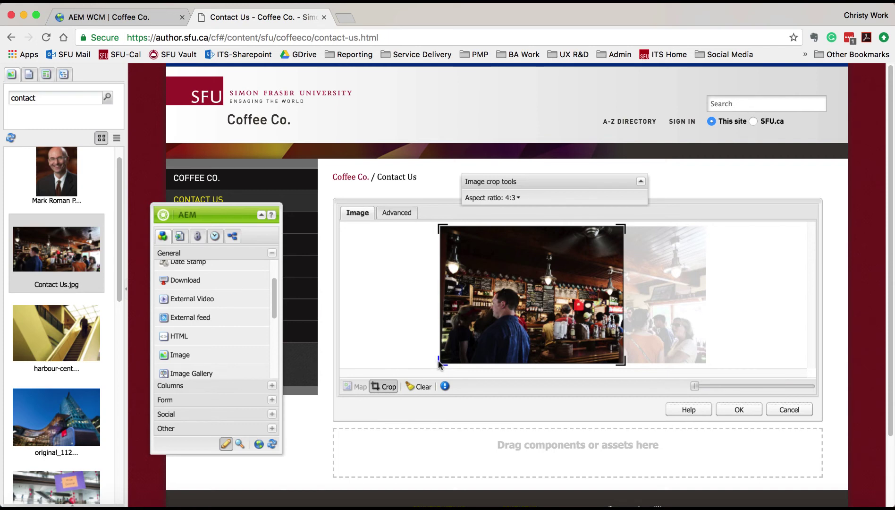
left_click_drag(623, 227, 590, 287)
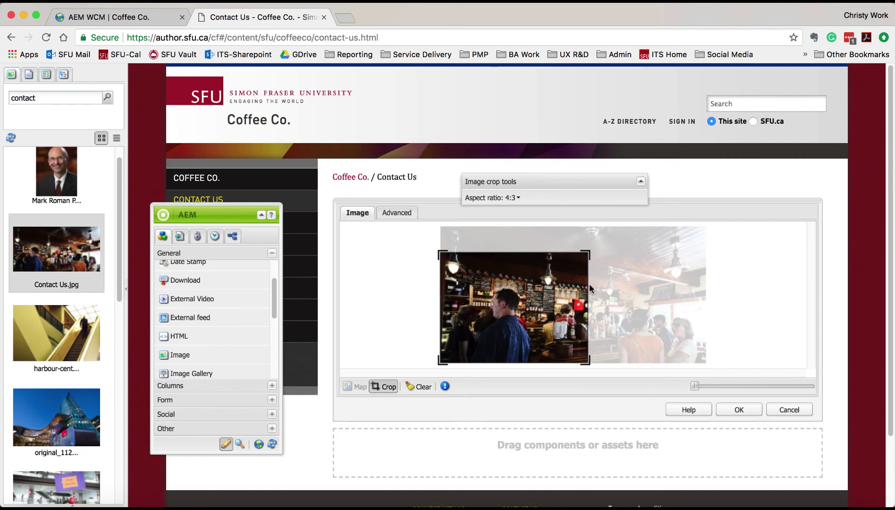
left_click_drag(522, 302, 628, 308)
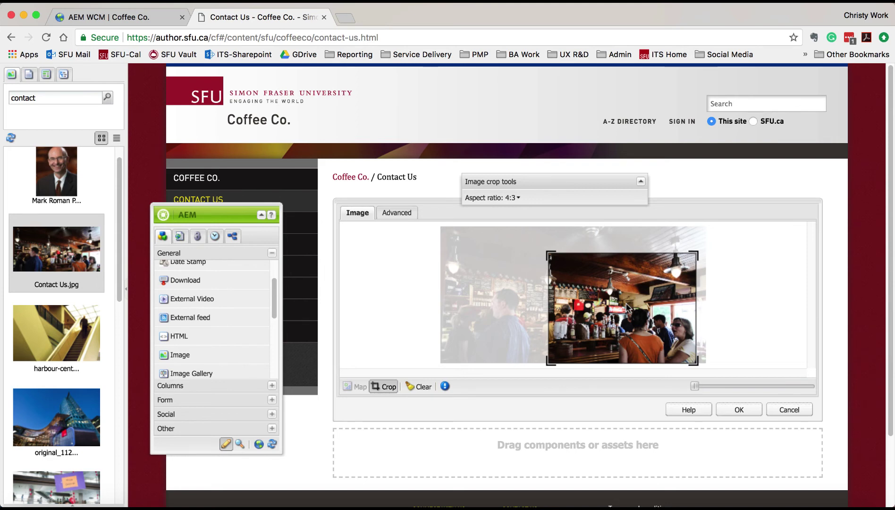
left_click(739, 408)
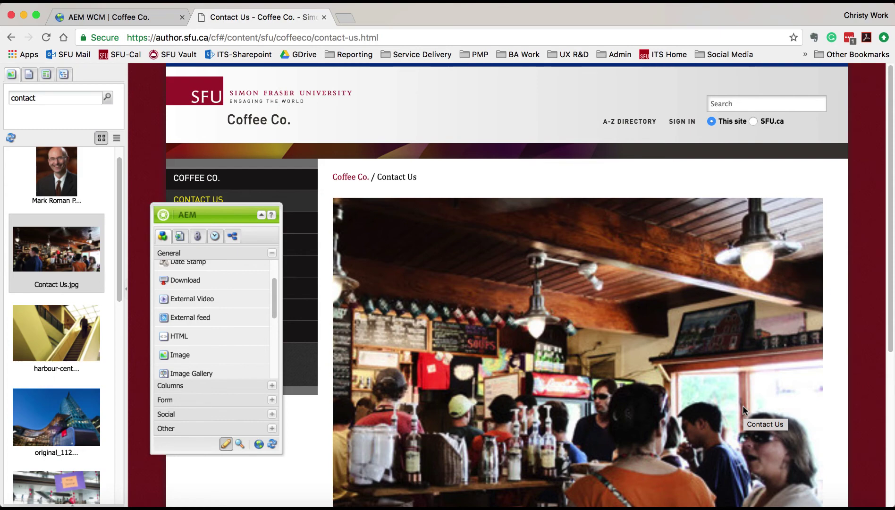
- Switch the image's crop to Free Crop, extend it to the photo's upper-left corner, and save the component
double_click(742, 405)
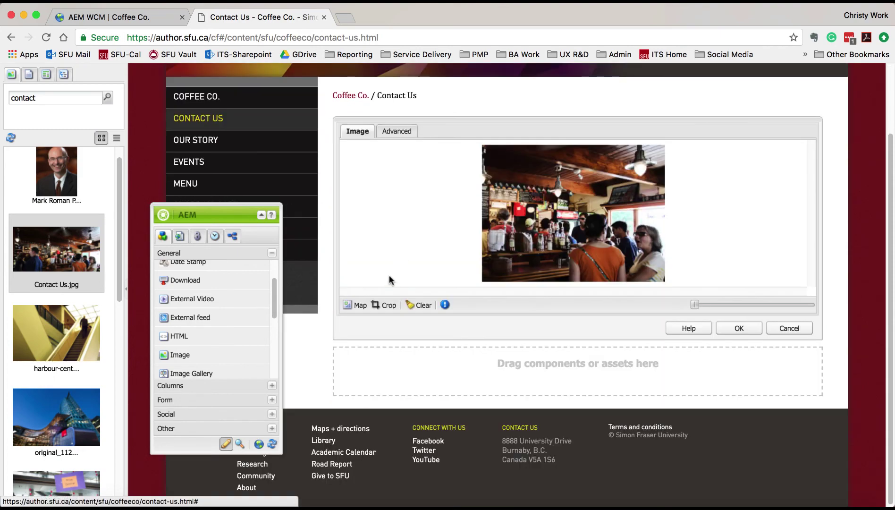
left_click(383, 306)
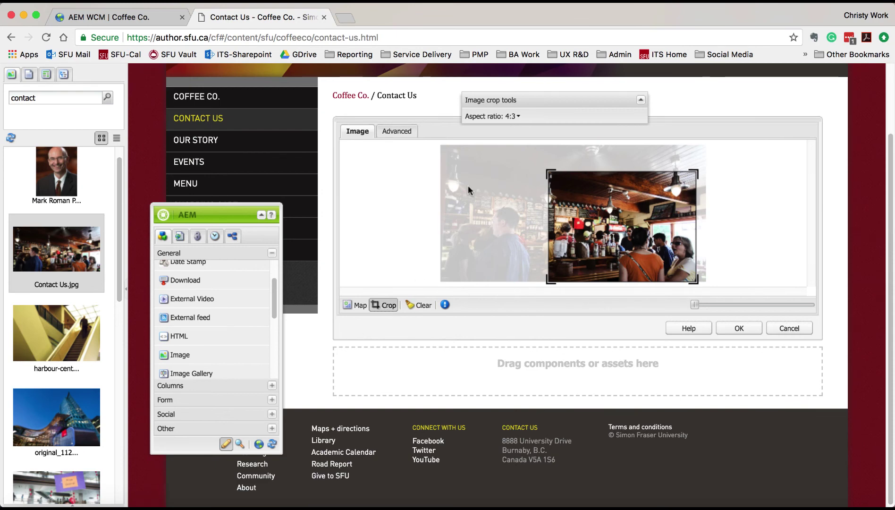
left_click(473, 120)
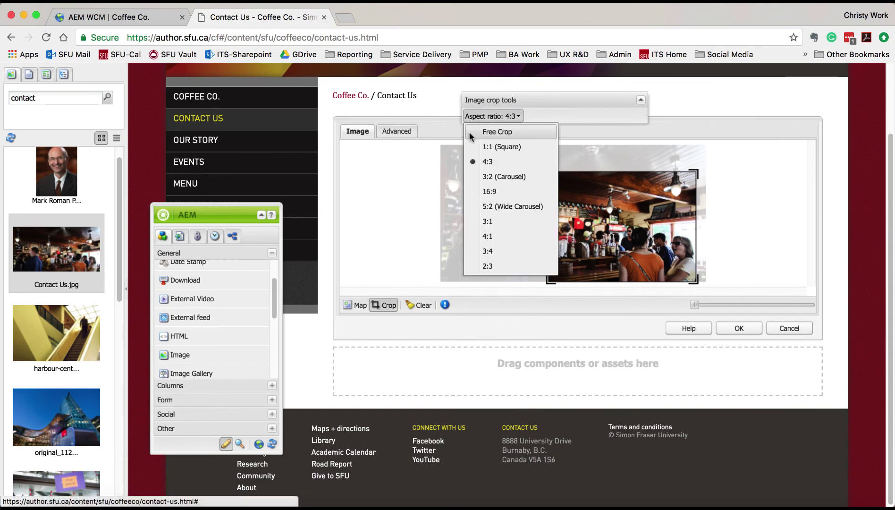
left_click(469, 132)
left_click_drag(550, 171, 440, 148)
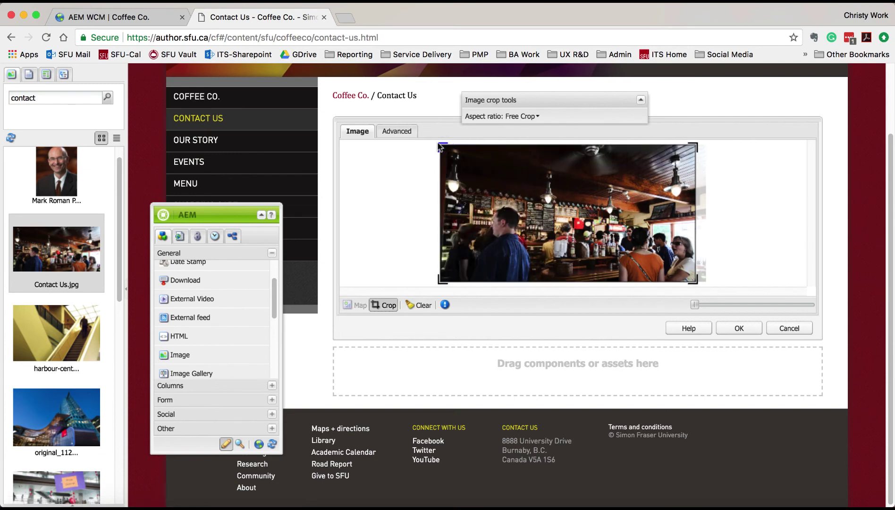
left_click(737, 328)
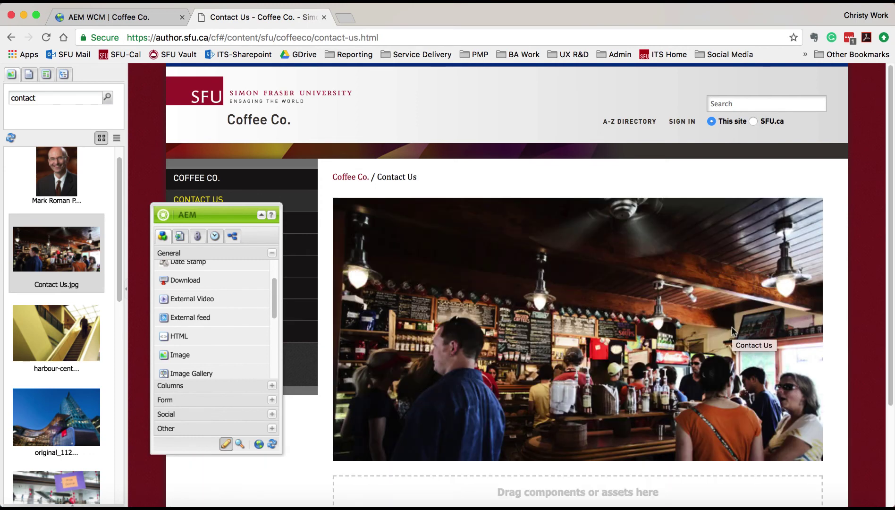
- Give the image the description "We want to hear from you!" in its advanced settings and save it
double_click(551, 317)
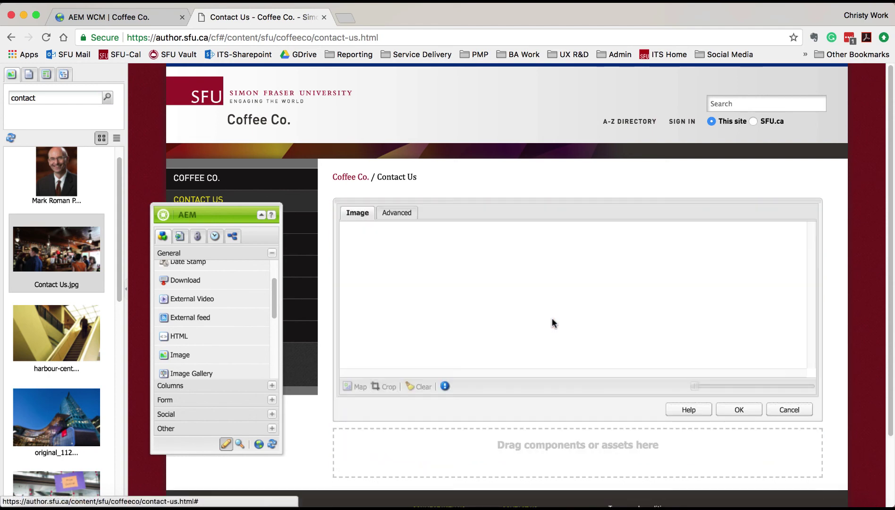
left_click(396, 212)
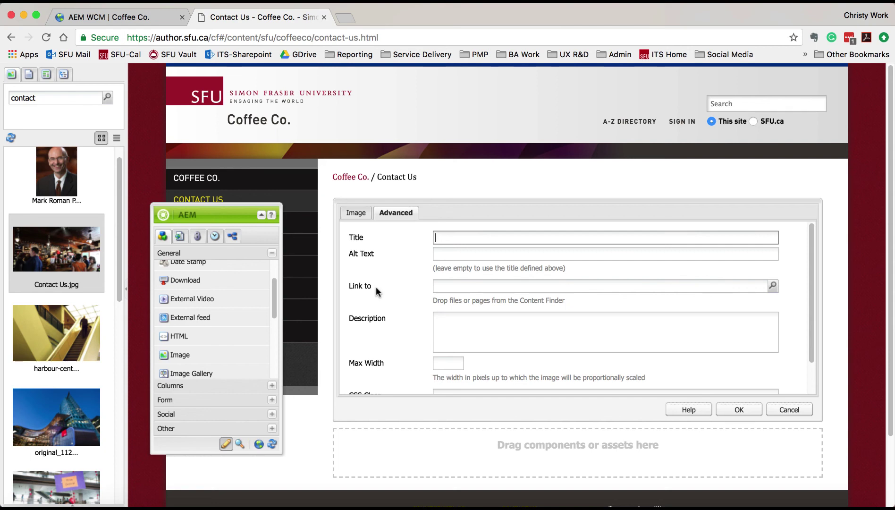
left_click(444, 326)
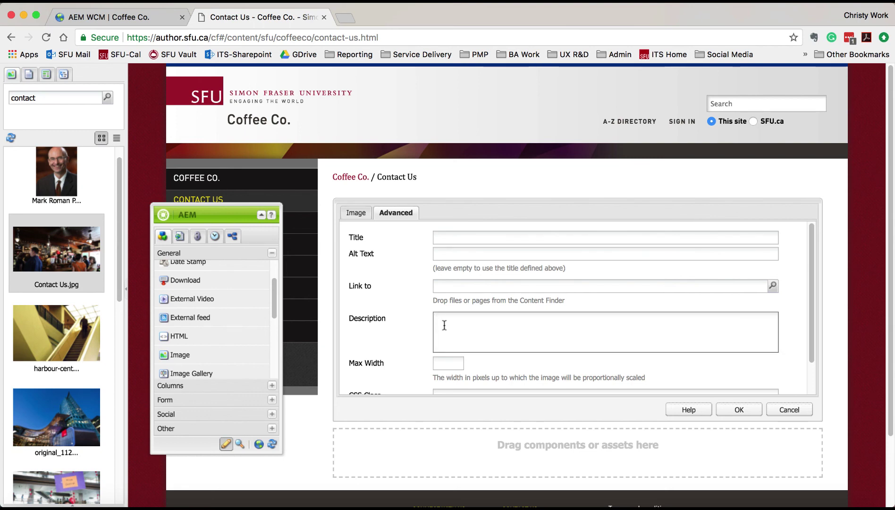
type("We want to hea")
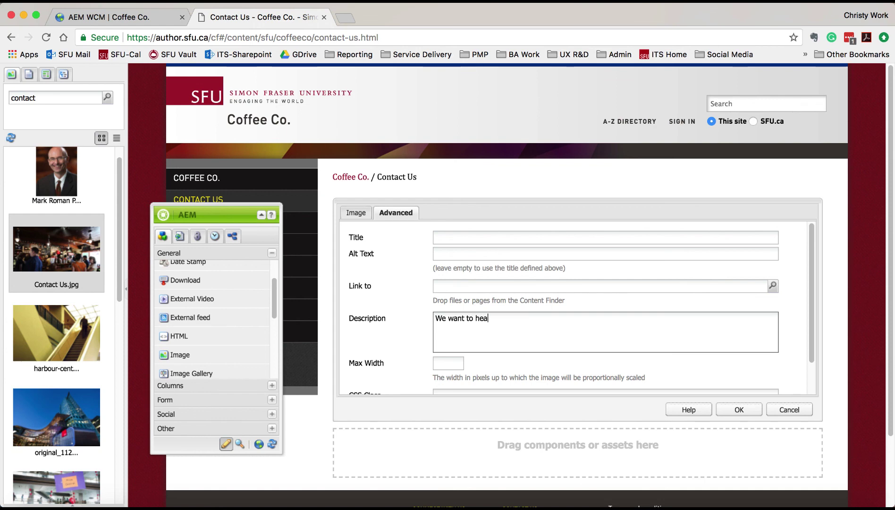
type("r from you!")
scroll(436, 366, "down", 2)
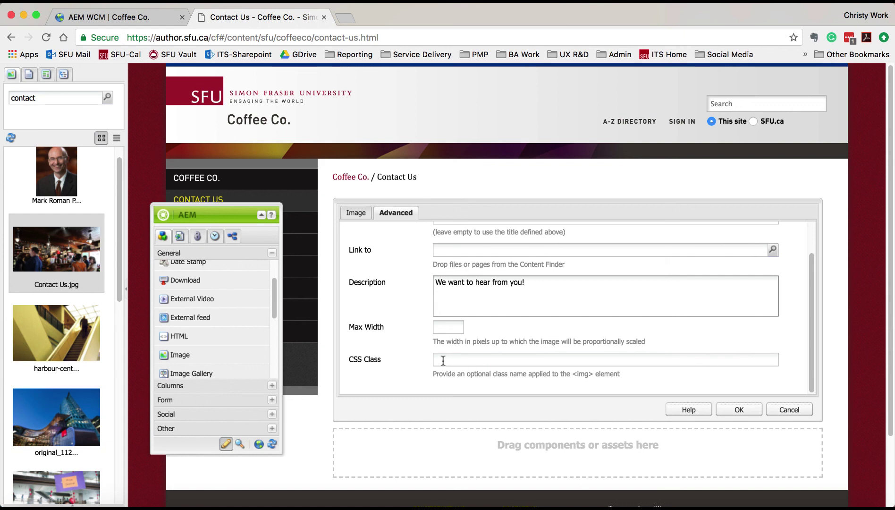
left_click(730, 410)
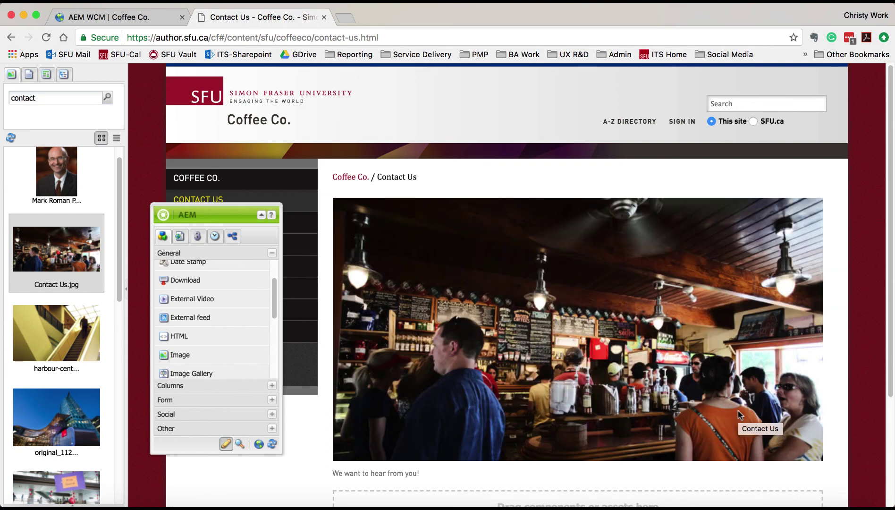
right_click(591, 295)
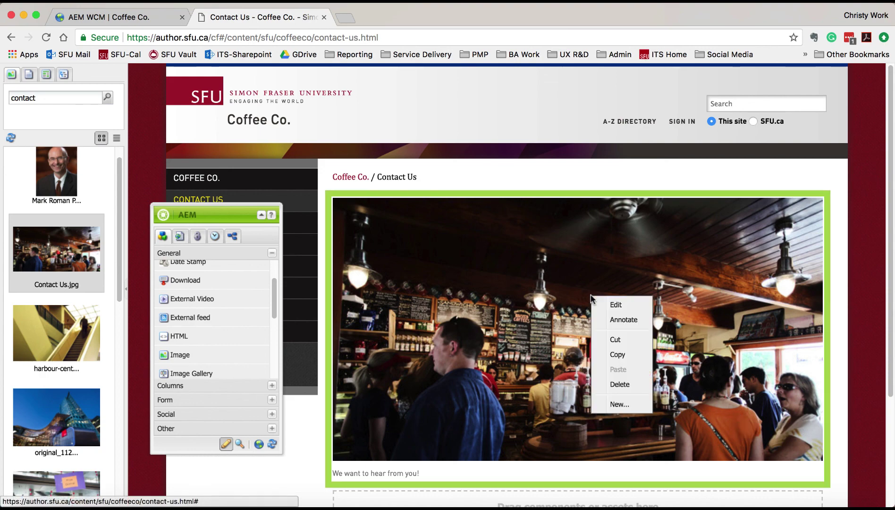
left_click(619, 385)
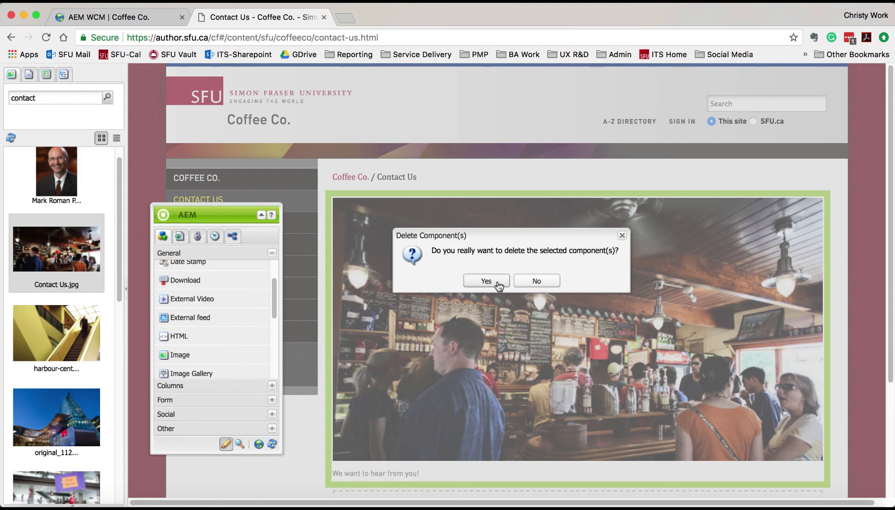
left_click(531, 281)
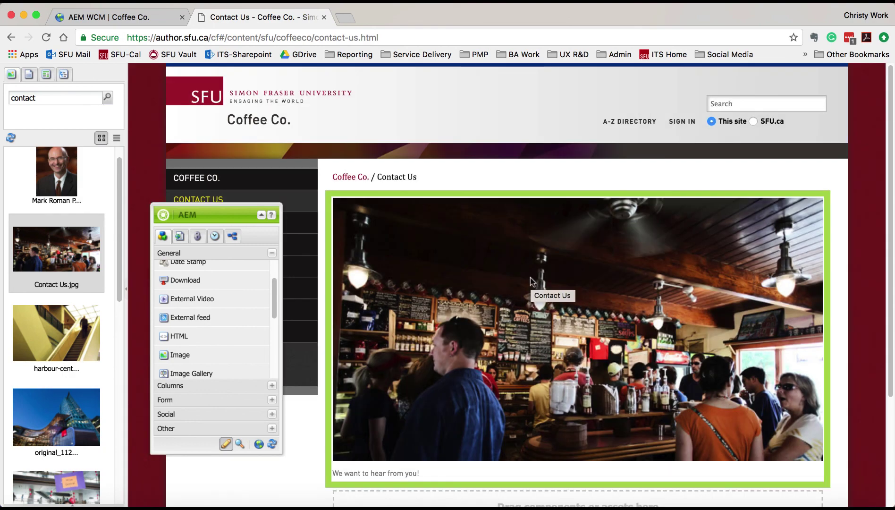